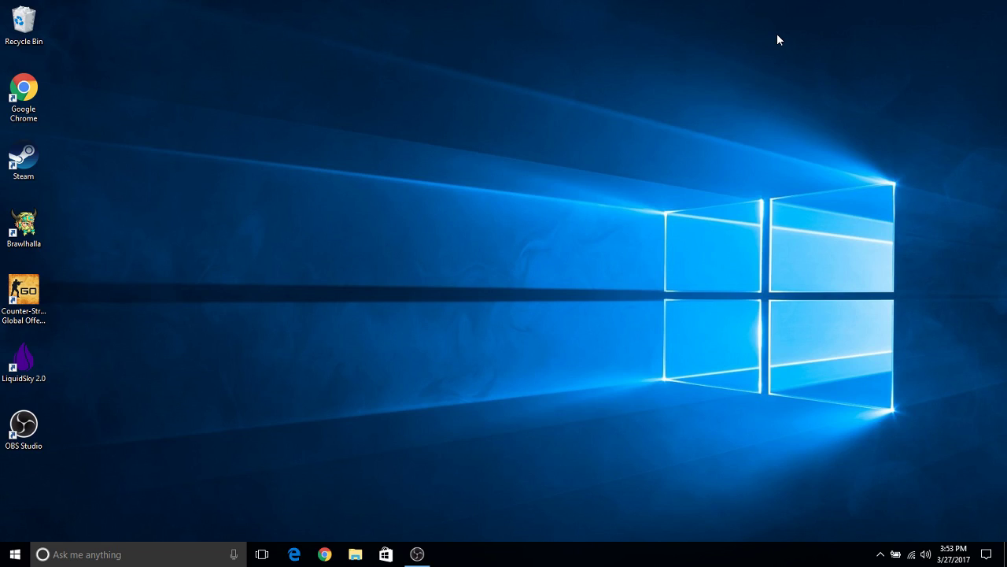
Launch Chrome on the Google homepage, then minimize it back to the desktop
left_click(325, 554)
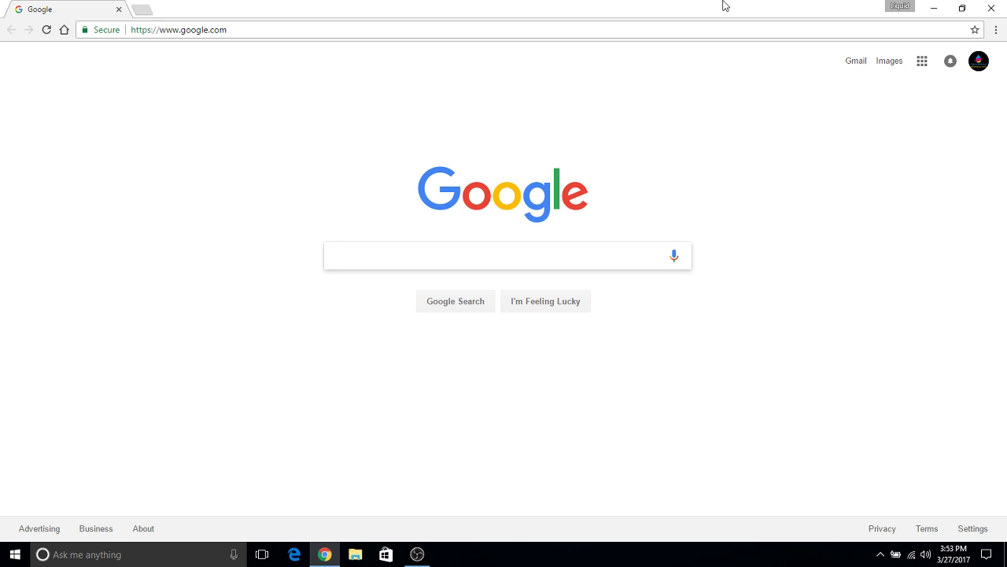
left_click(934, 7)
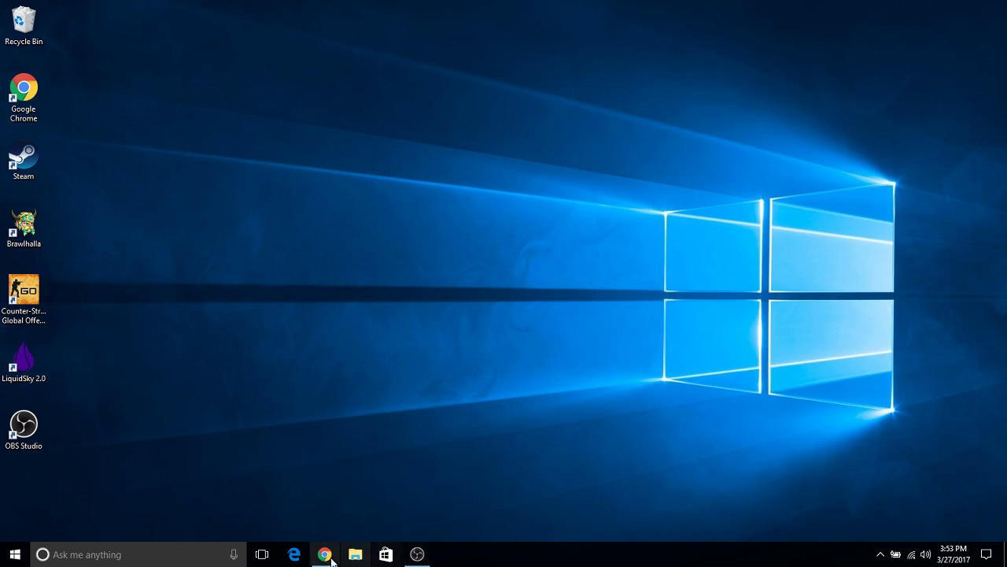
Run LiquidSkyClient from the Downloads folder and dismiss its crash report
left_click(355, 554)
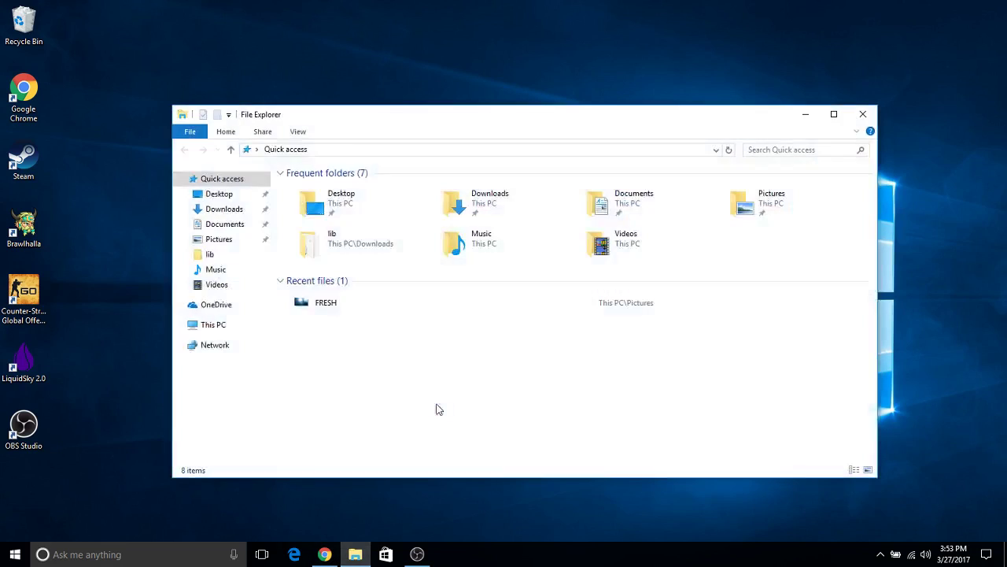
left_click(229, 209)
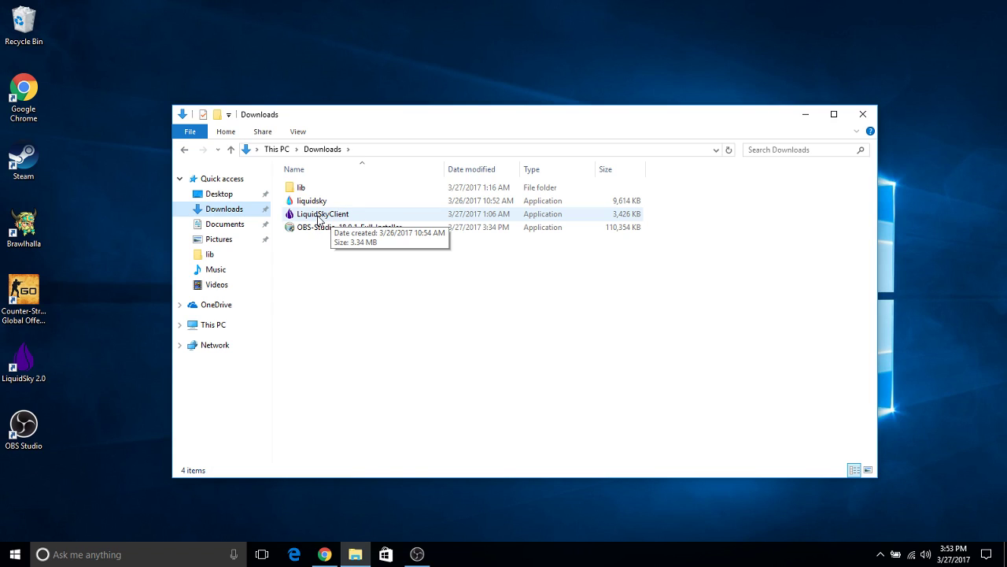
double_click(320, 215)
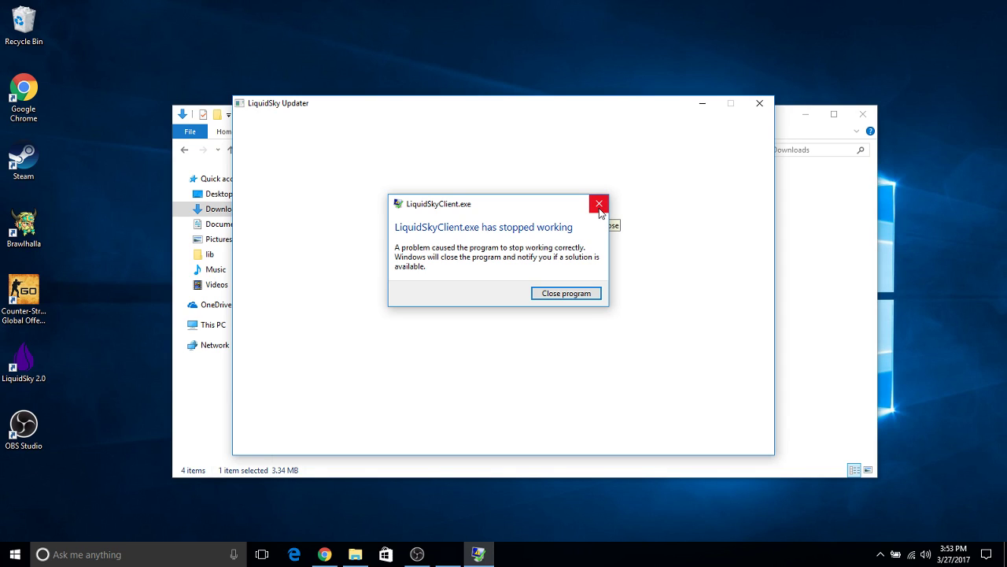
left_click(583, 295)
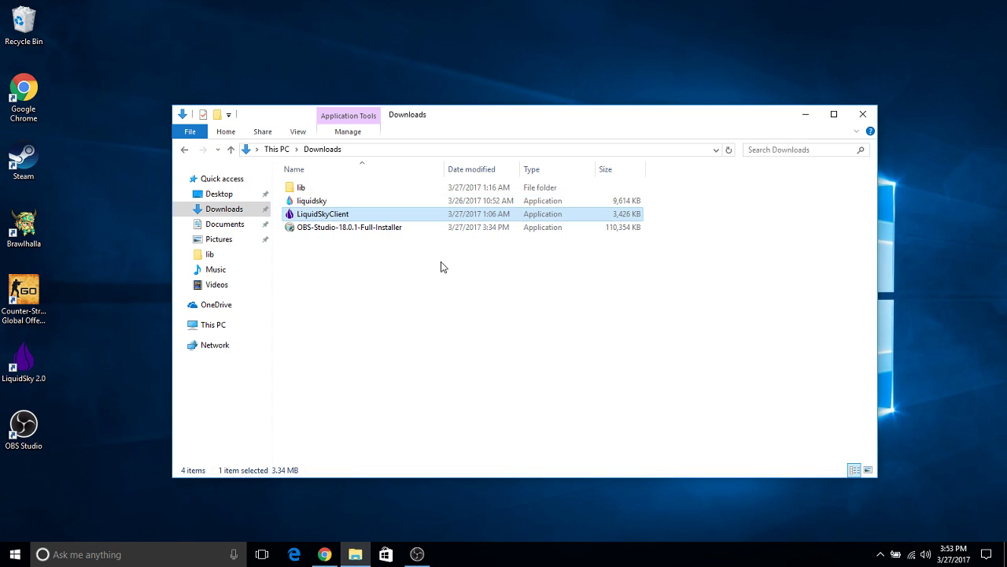
Run liquidsky from Downloads, dismiss the second crash report, and close Explorer
double_click(323, 203)
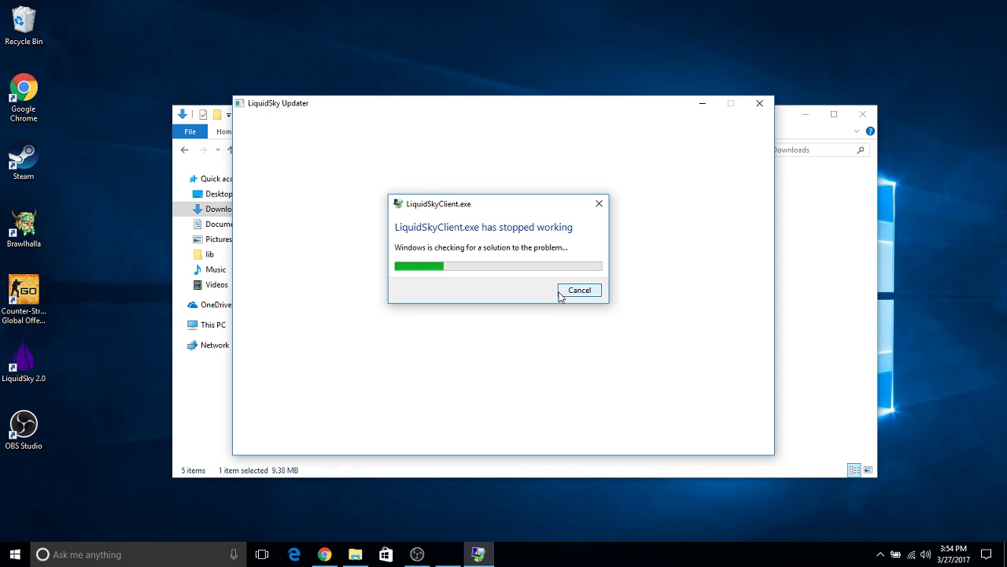
left_click(599, 210)
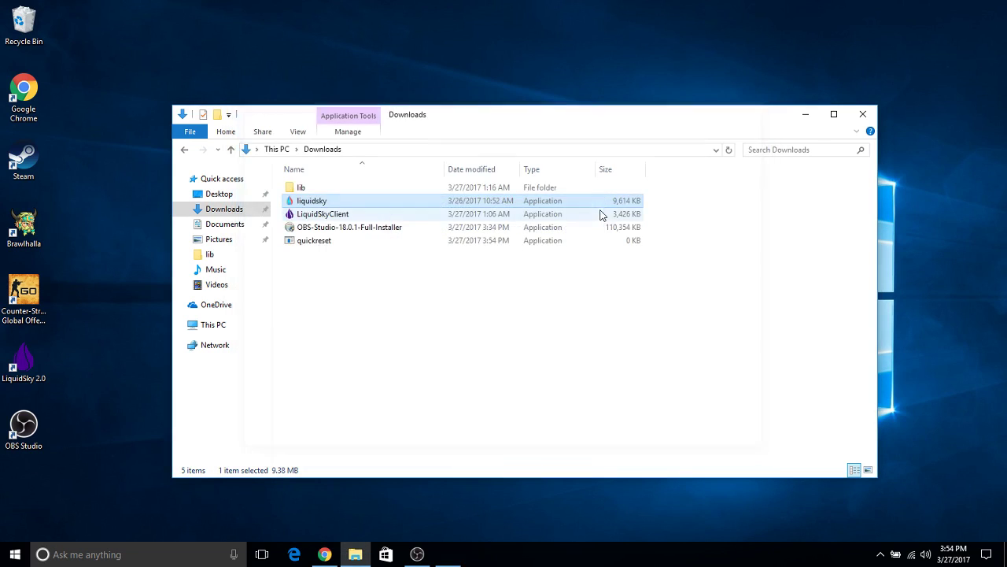
left_click(864, 117)
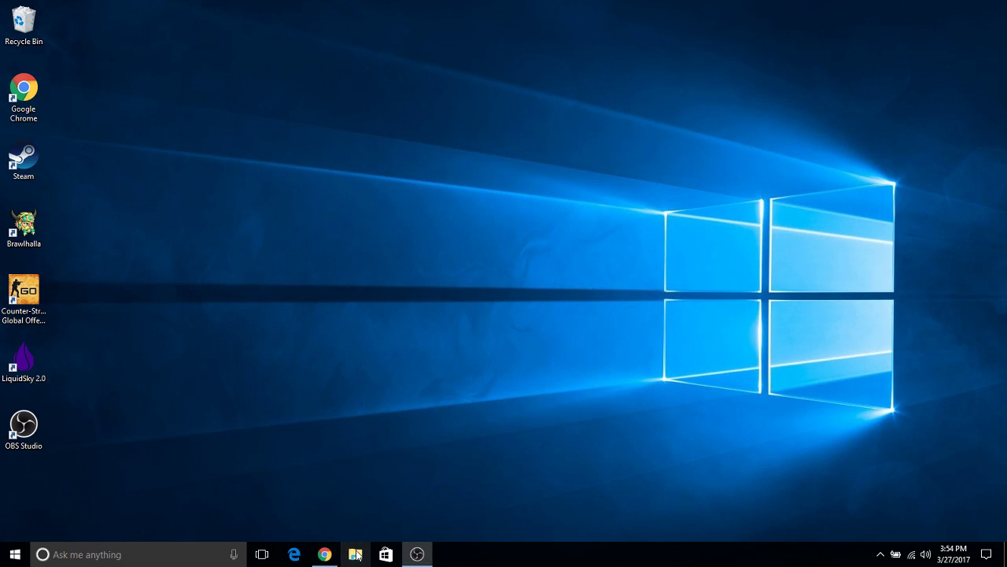
Restore Chrome, load liquidsky.com and follow COMMUNITY to community.liquidsky.tv
mouse_move(338, 558)
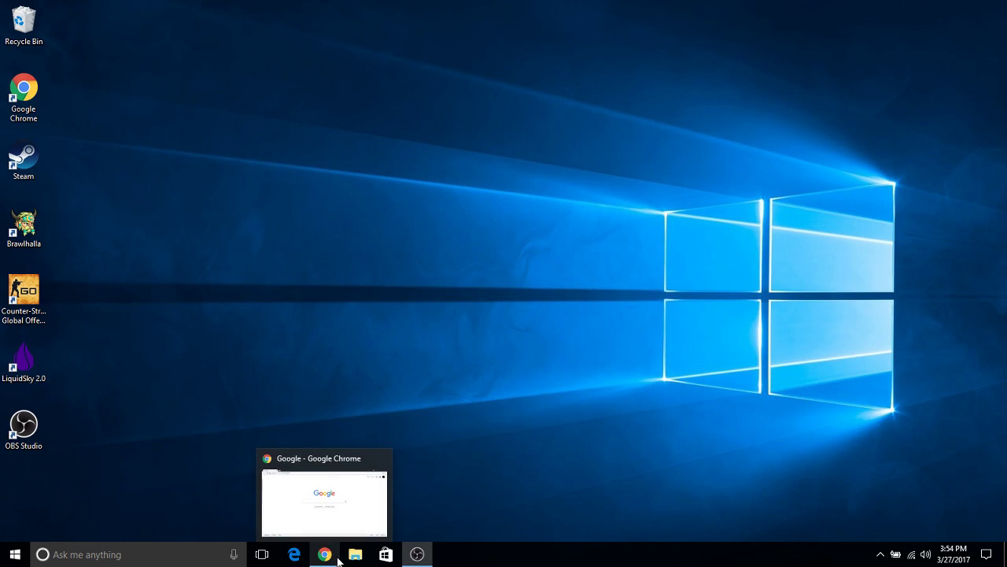
left_click(340, 510)
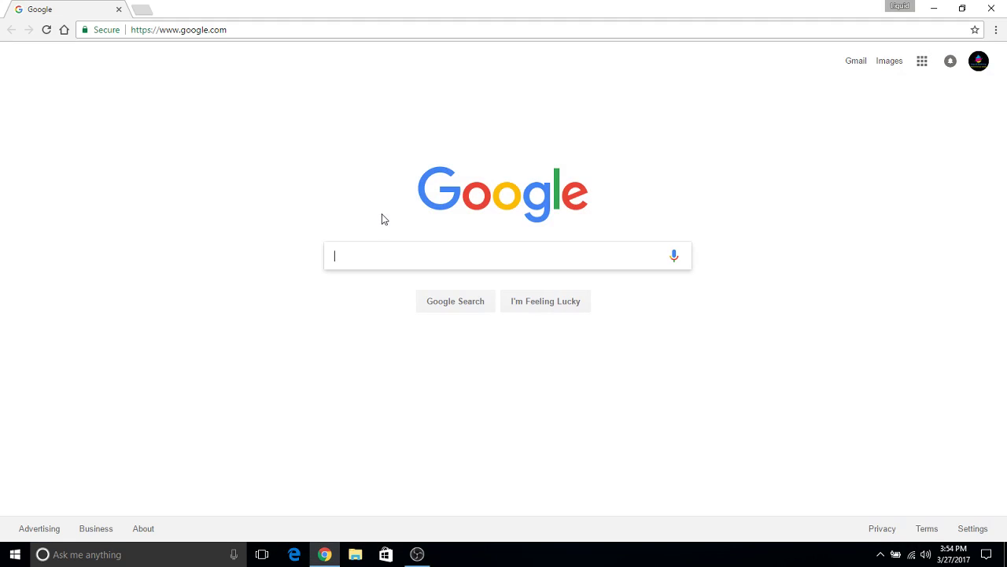
left_click(260, 29)
type("liquid")
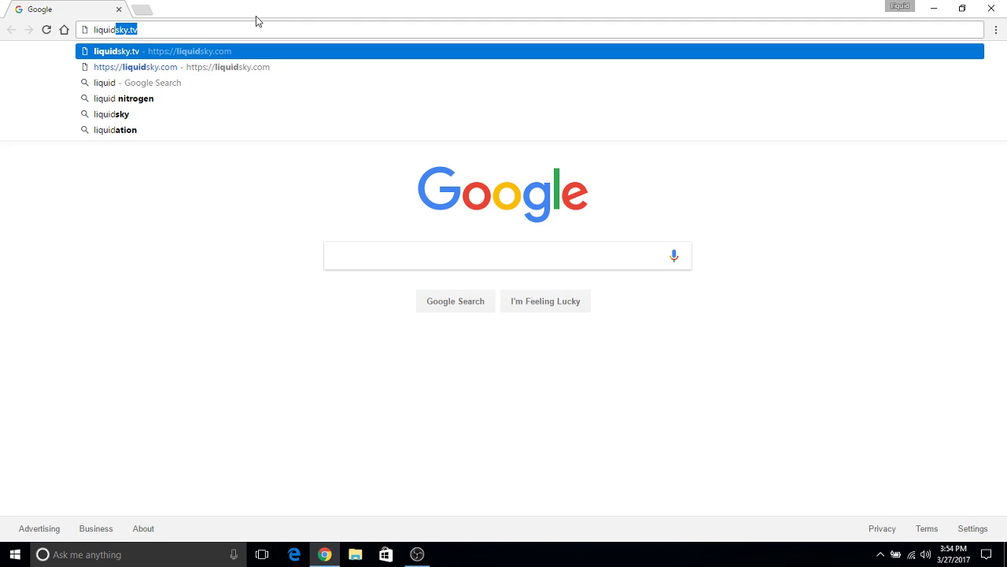
type("sky.com")
key("Return")
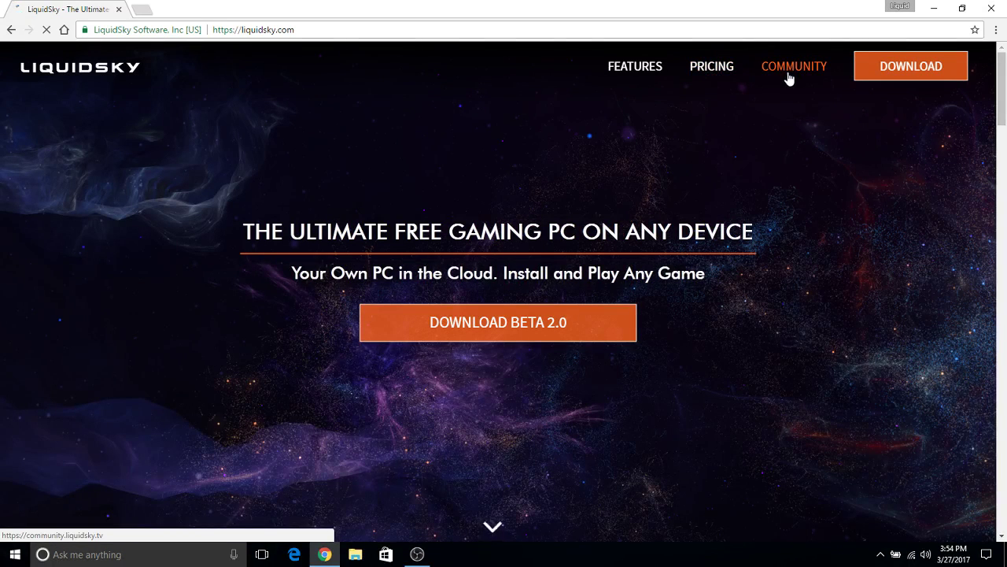
left_click(790, 76)
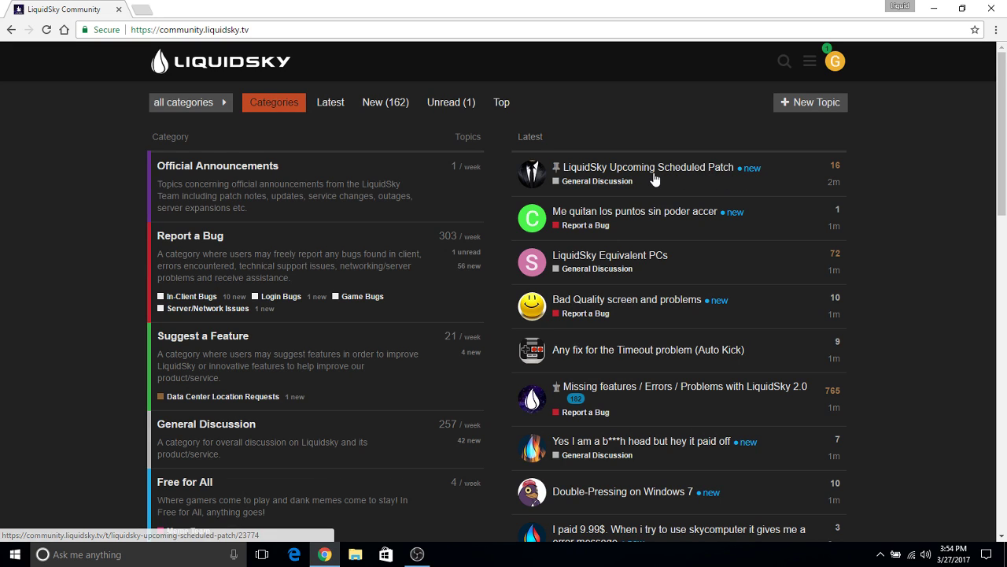
Open the pinned 'LiquidSky Upcoming Scheduled Patch' topic and scroll through its replies
left_click(653, 176)
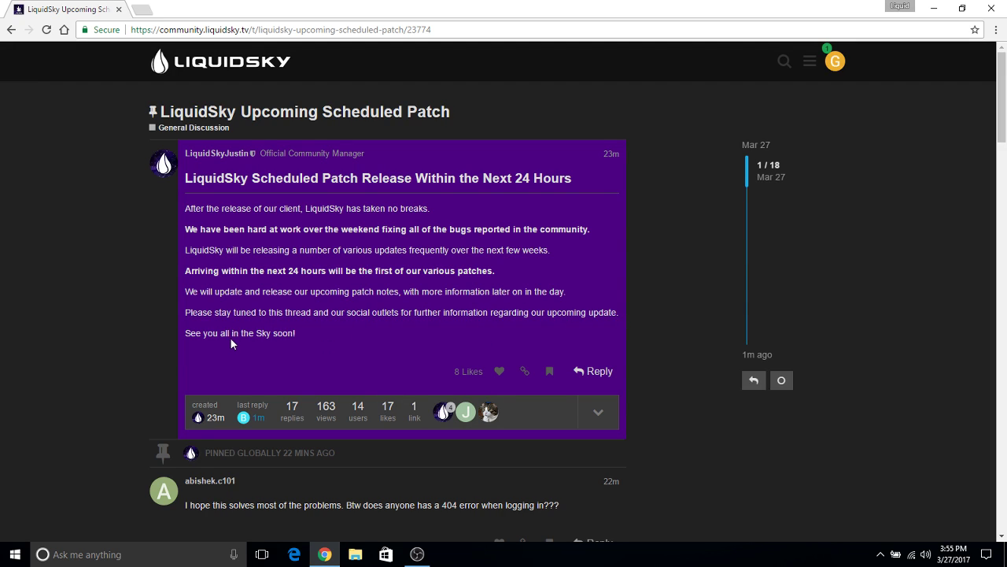
scroll(311, 336, "down", 5)
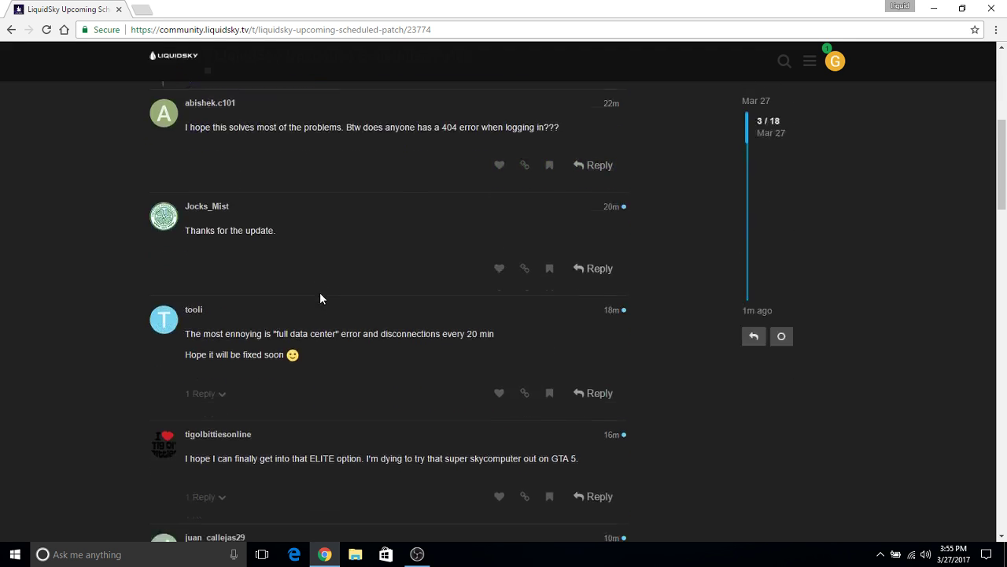
scroll(319, 292, "up", 5)
Return to the forum categories page and open the Report a Bug category
left_click(12, 30)
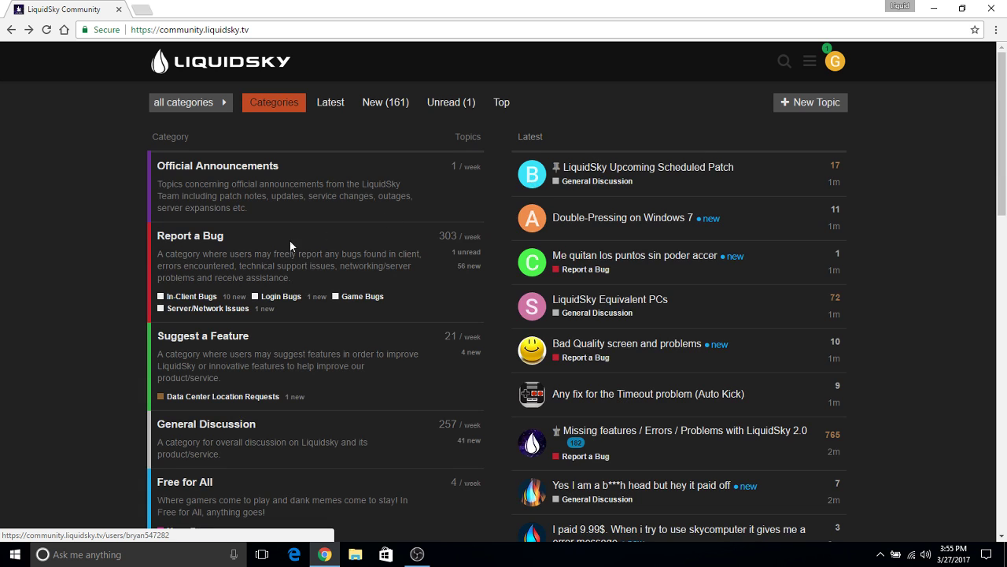
scroll(653, 216, "down", 7)
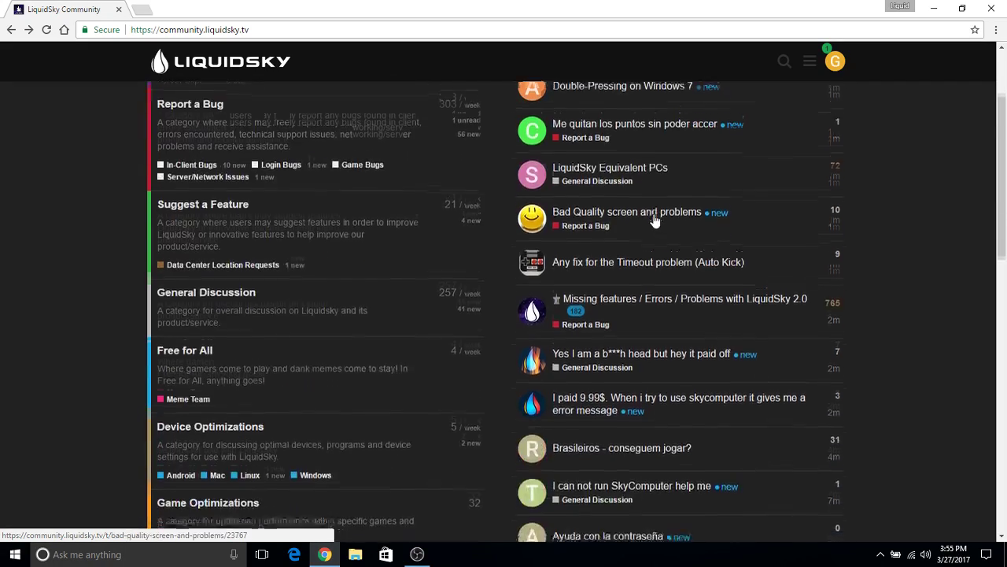
scroll(654, 219, "down", 3)
scroll(654, 219, "up", 7)
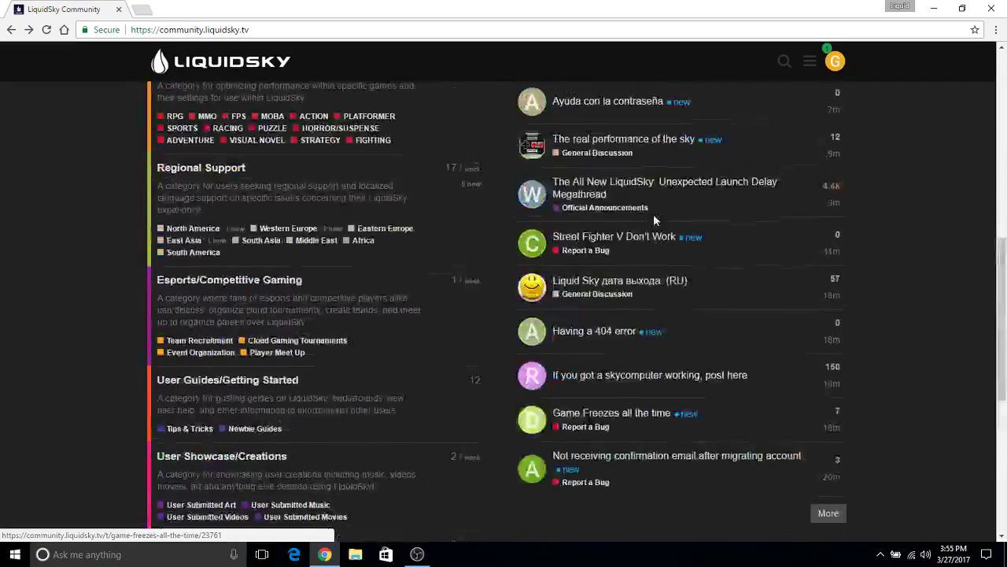
scroll(653, 219, "up", 4)
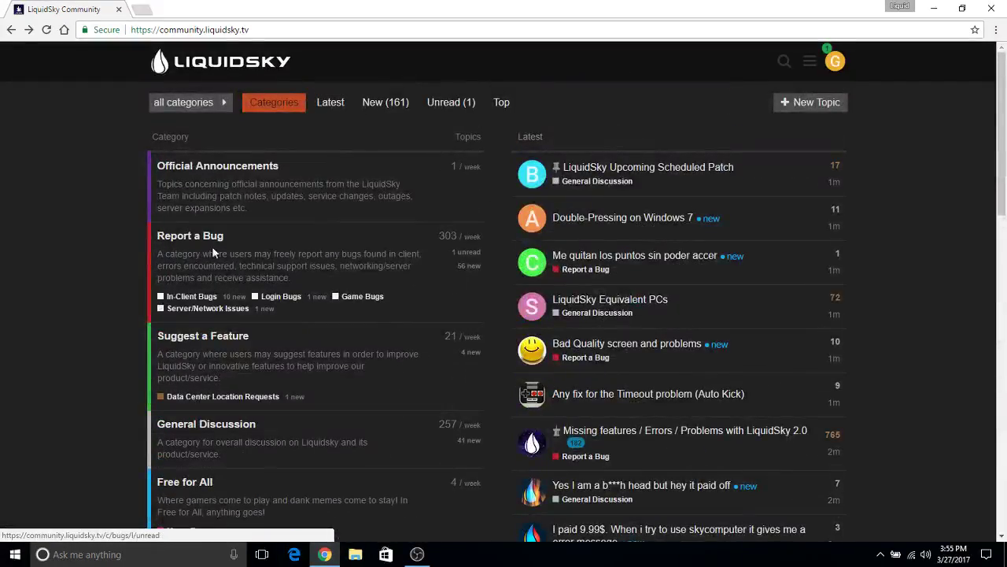
left_click(189, 236)
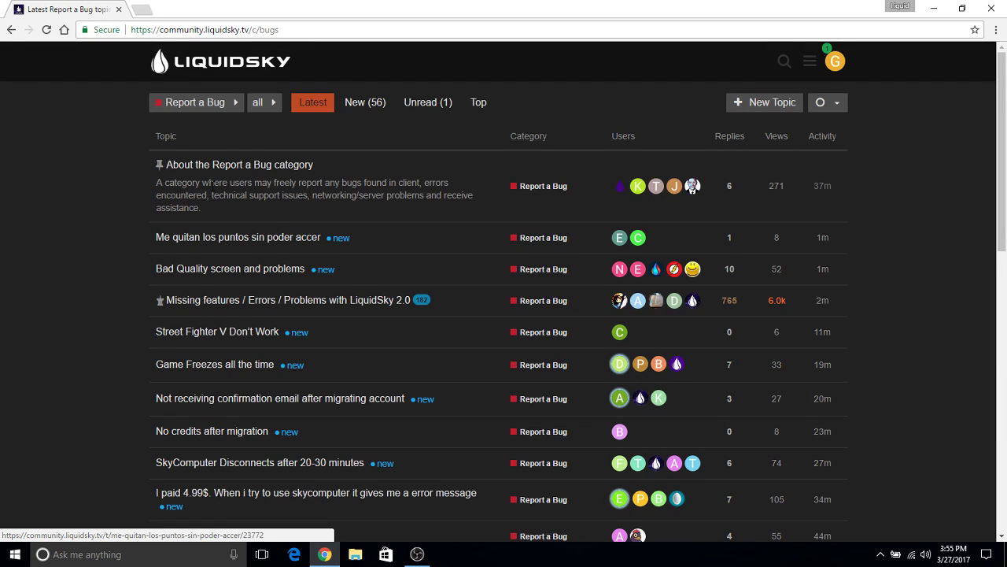
Open the confirmation email and Missing features threads in background tabs, then go back
scroll(288, 321, "down", 1)
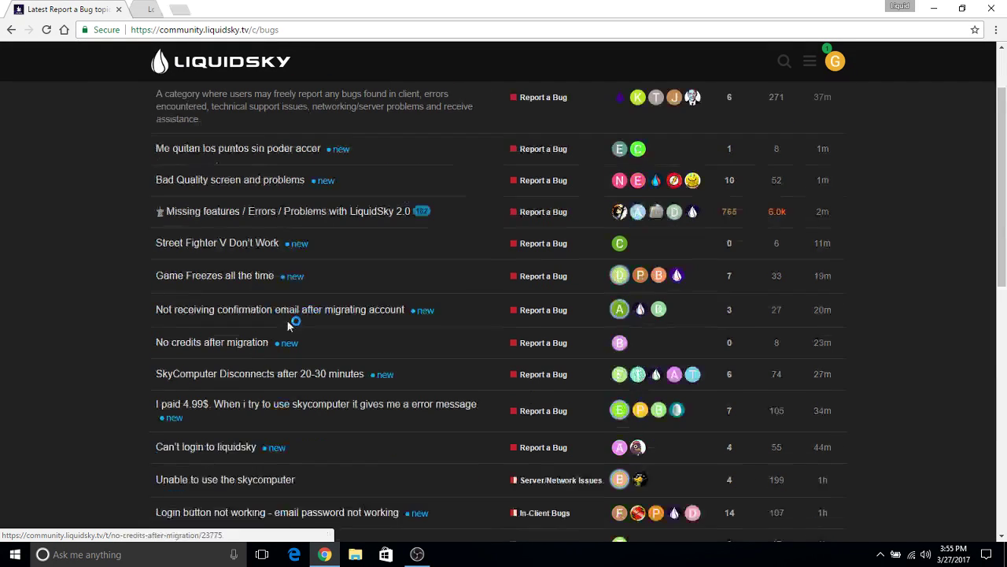
middle_click(288, 321)
scroll(289, 321, "down", 4)
scroll(288, 321, "up", 5)
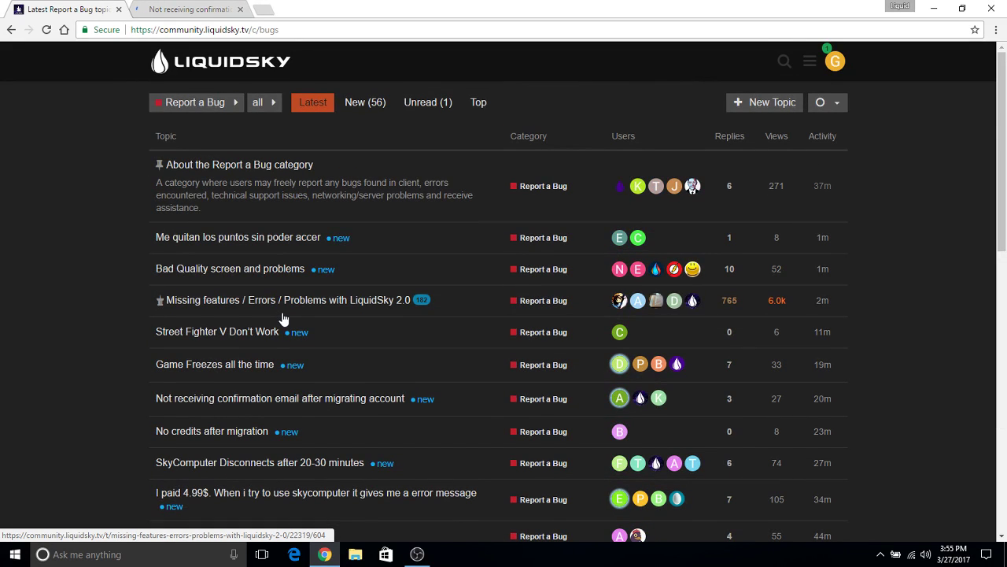
middle_click(284, 318)
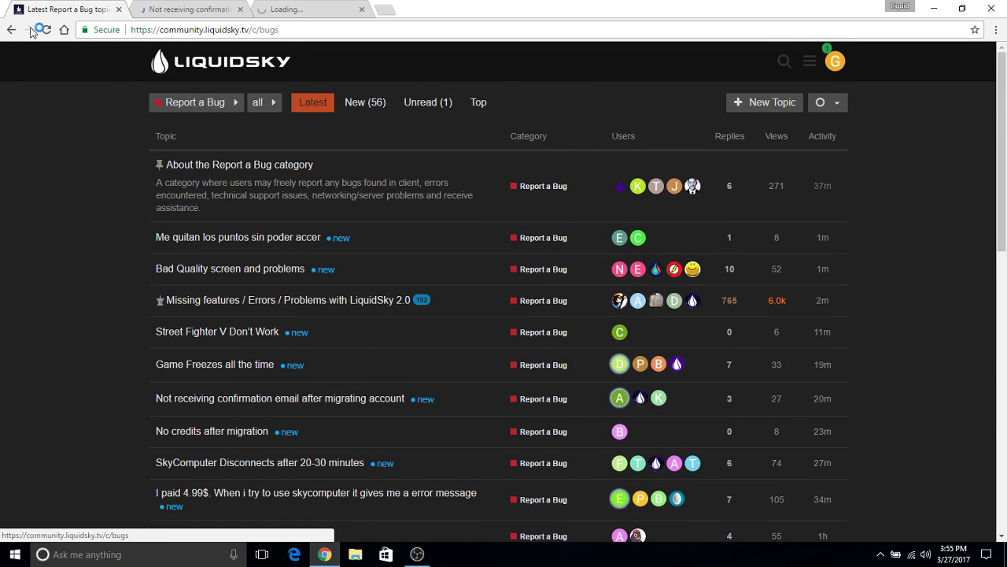
key("alt+Left")
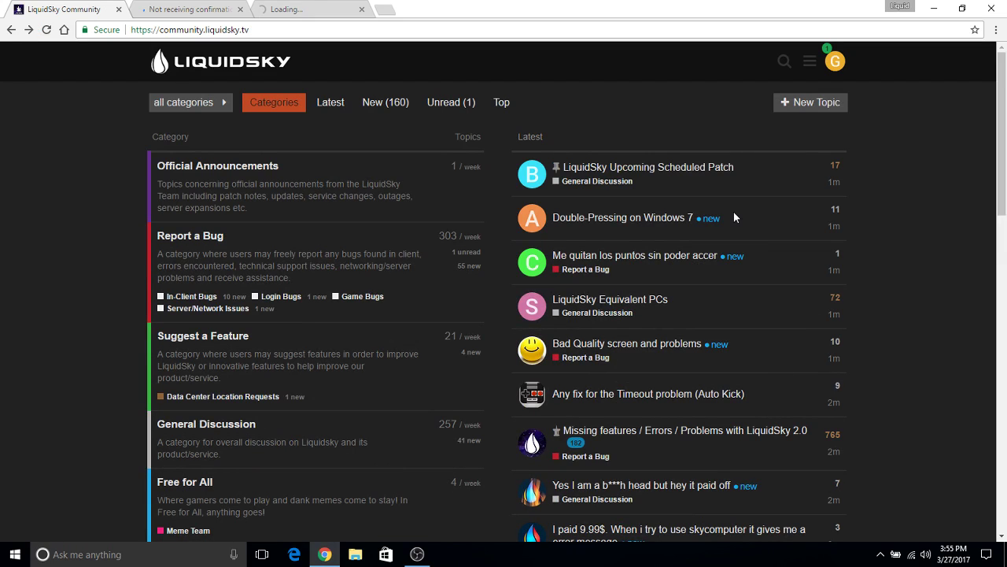
scroll(697, 273, "down", 5)
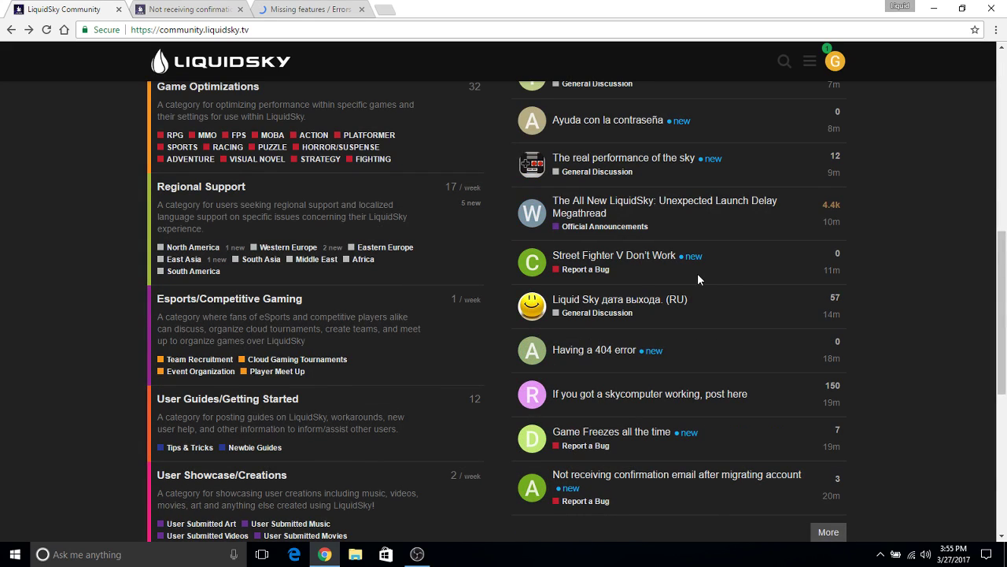
Open 'Missing features / Errors / Problems with LiquidSky 2.0' at post 1 and scroll to the reported problems
key("g")
key("l")
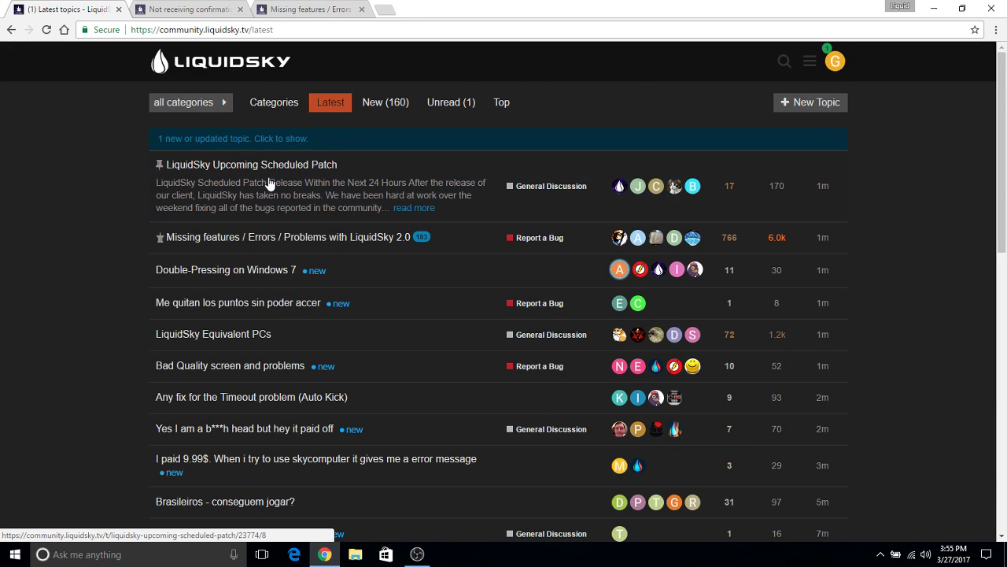
left_click(263, 245)
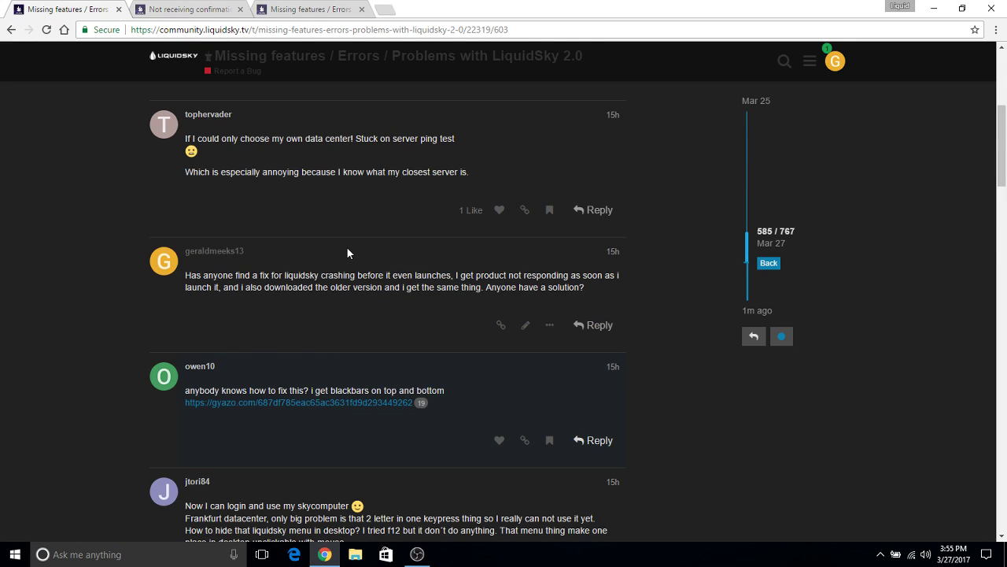
scroll(726, 256, "up", 4)
left_click(747, 110)
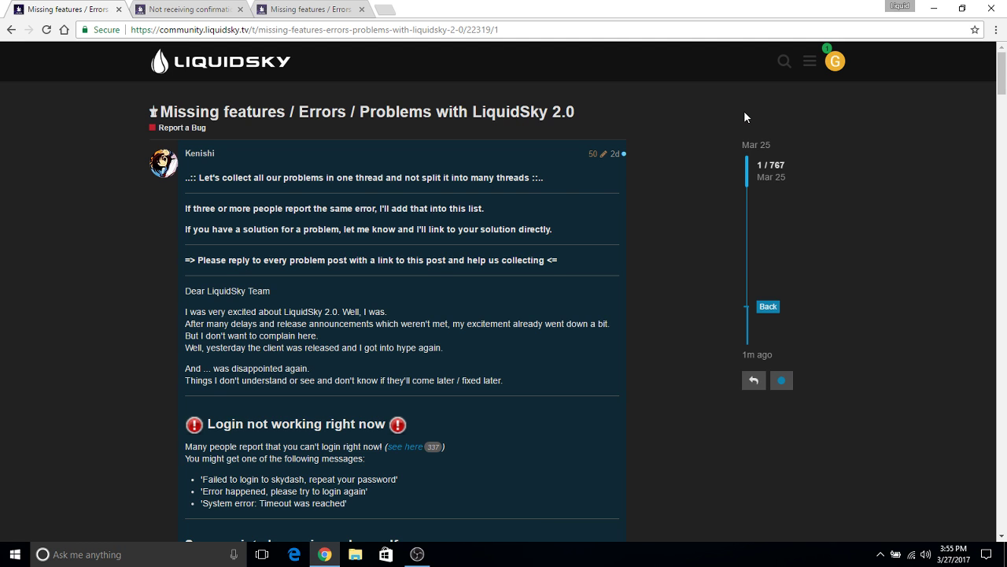
scroll(507, 239, "down", 3)
scroll(499, 221, "down", 2)
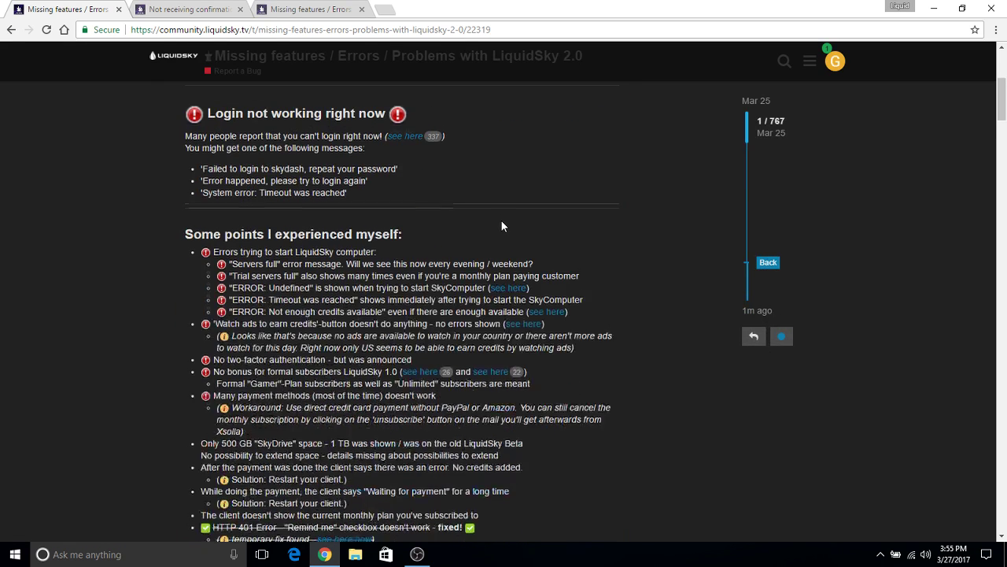
scroll(474, 174, "down", 1)
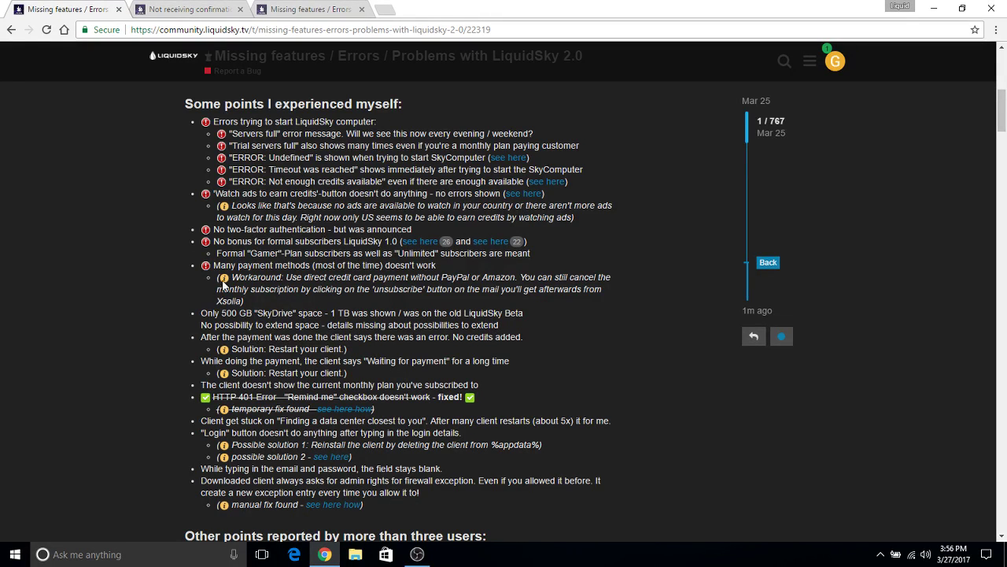
scroll(460, 285, "down", 3)
scroll(459, 225, "down", 2)
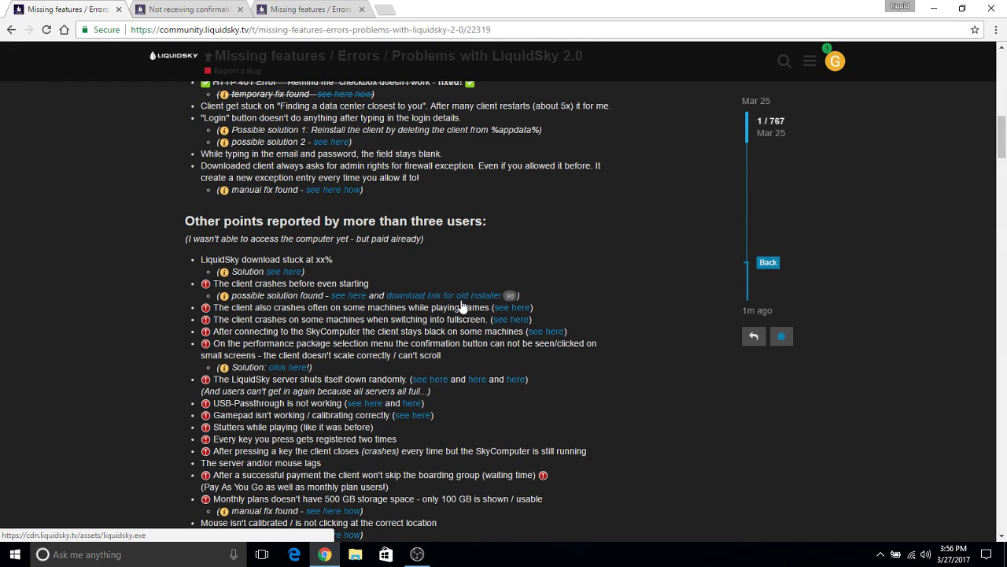
Close the Missing features tabs and show the Downloads folder in File Explorer
left_click(119, 11)
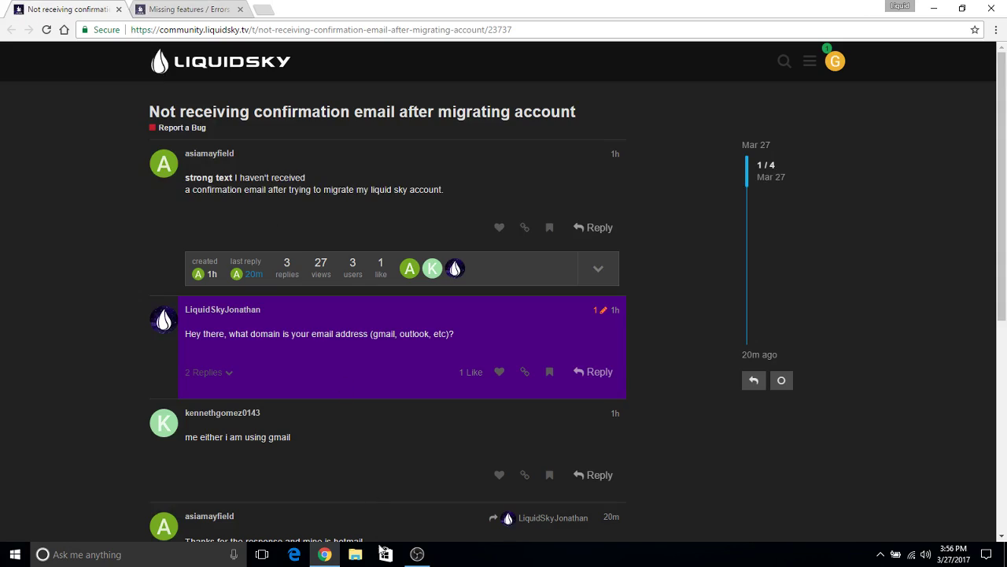
left_click(355, 554)
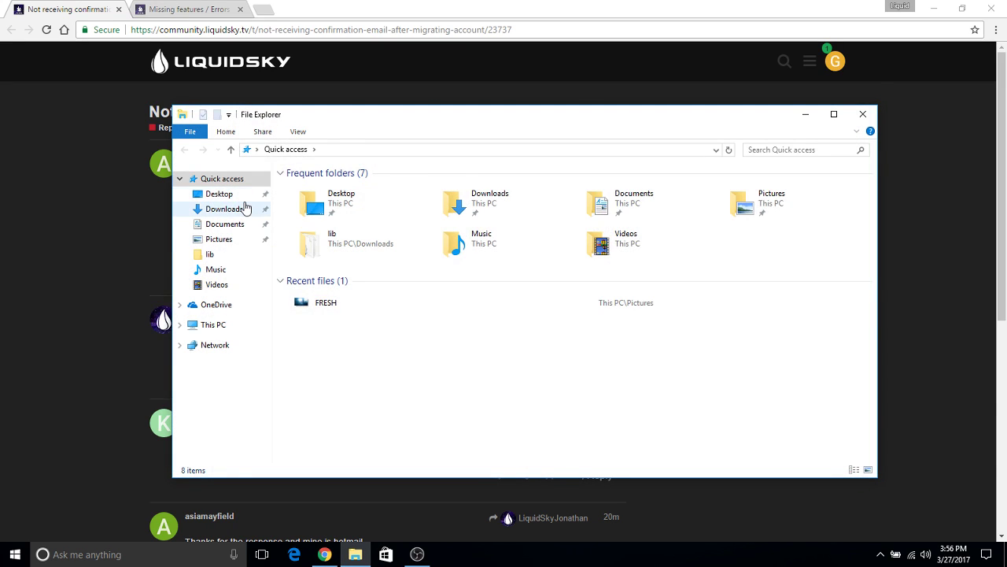
left_click(245, 207)
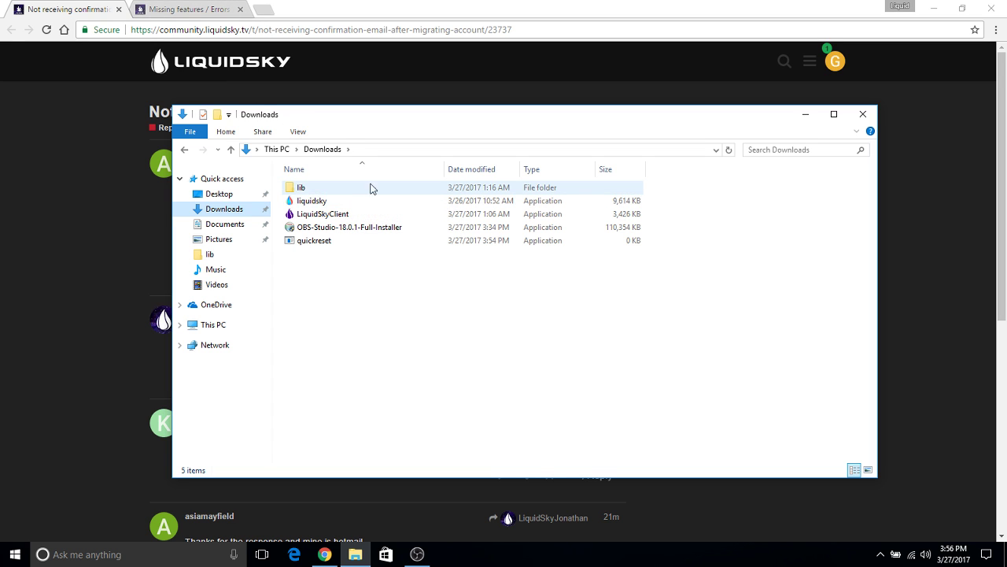
left_click(242, 10)
left_click(241, 10)
Close Chrome, run the liquidsky updater, browse Downloads\lib, then launch the LiquidSky 2.0 desktop shortcut
left_click(119, 10)
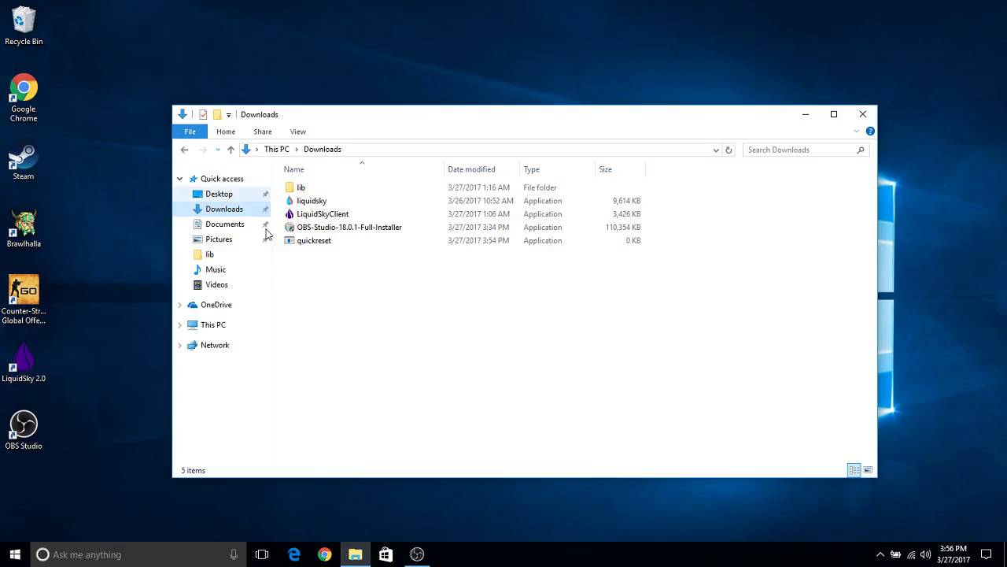
double_click(307, 200)
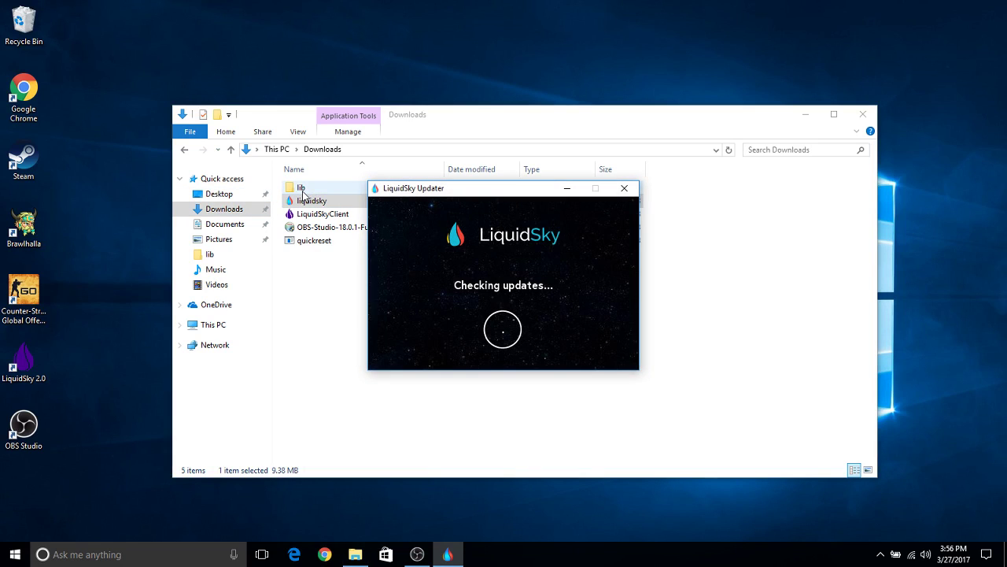
double_click(340, 189)
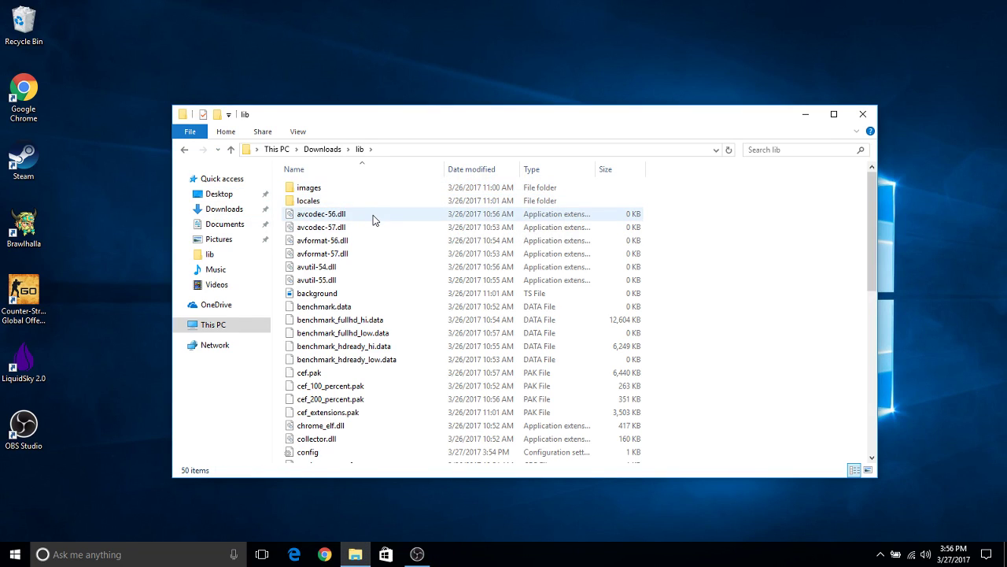
scroll(374, 223, "down", 7)
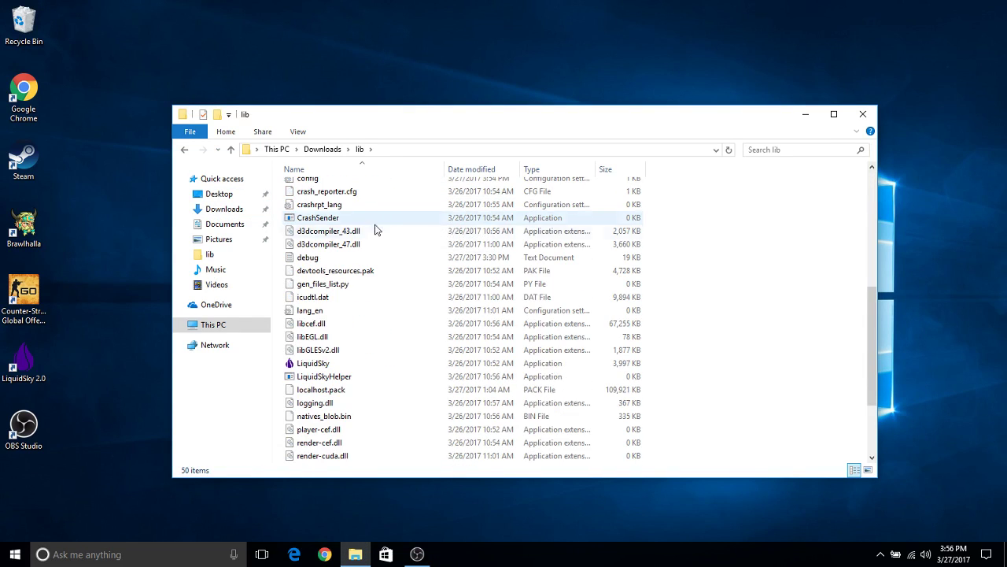
scroll(375, 228, "down", 1)
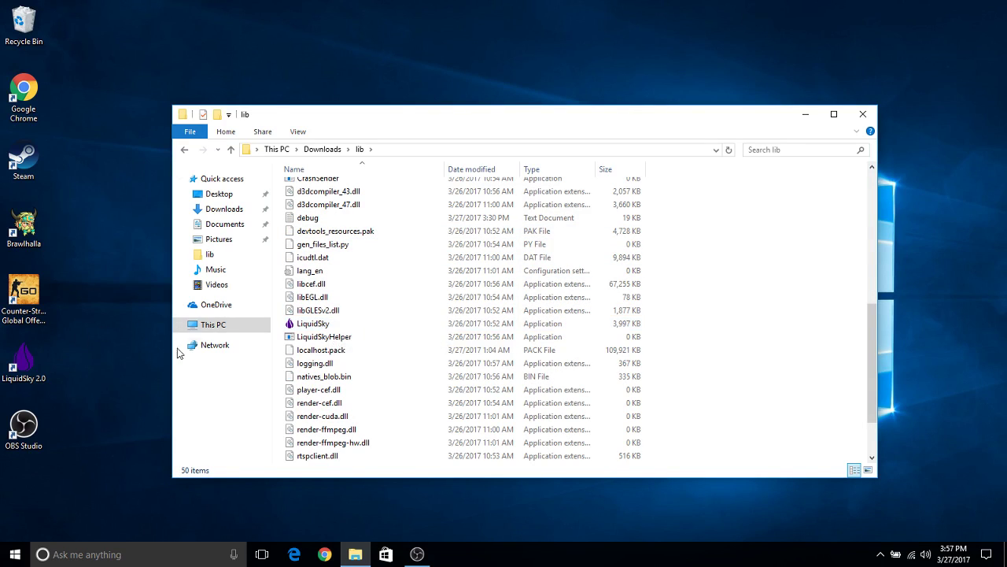
left_click(863, 116)
double_click(22, 362)
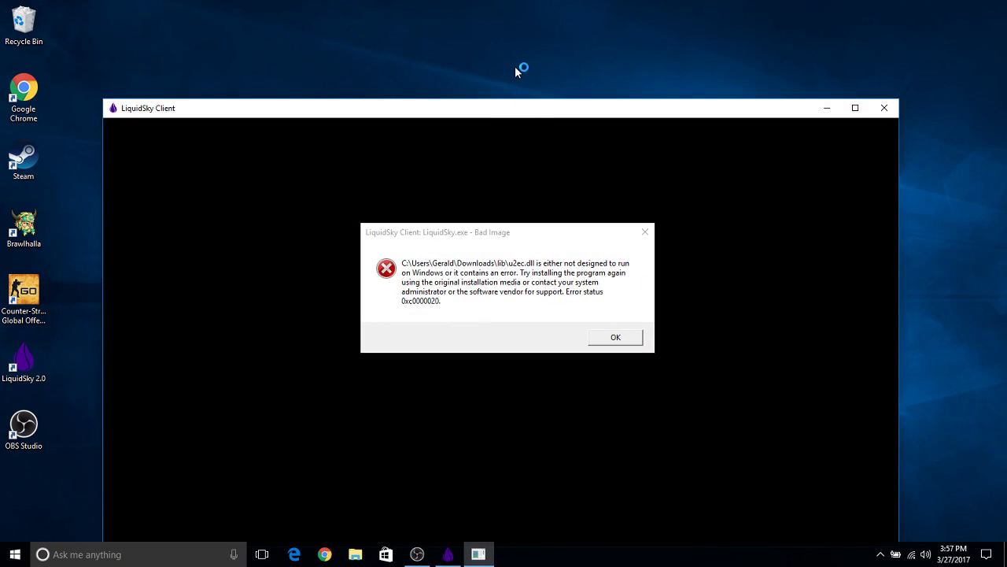
Dismiss the u2ec.dll Bad Image error and log in with the saved email and password
left_click(517, 272)
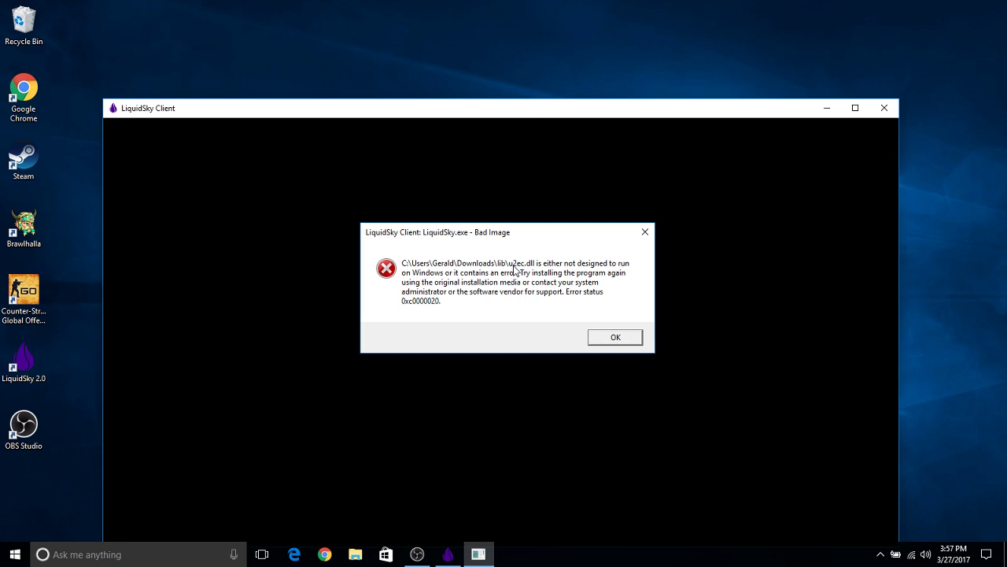
left_click(610, 337)
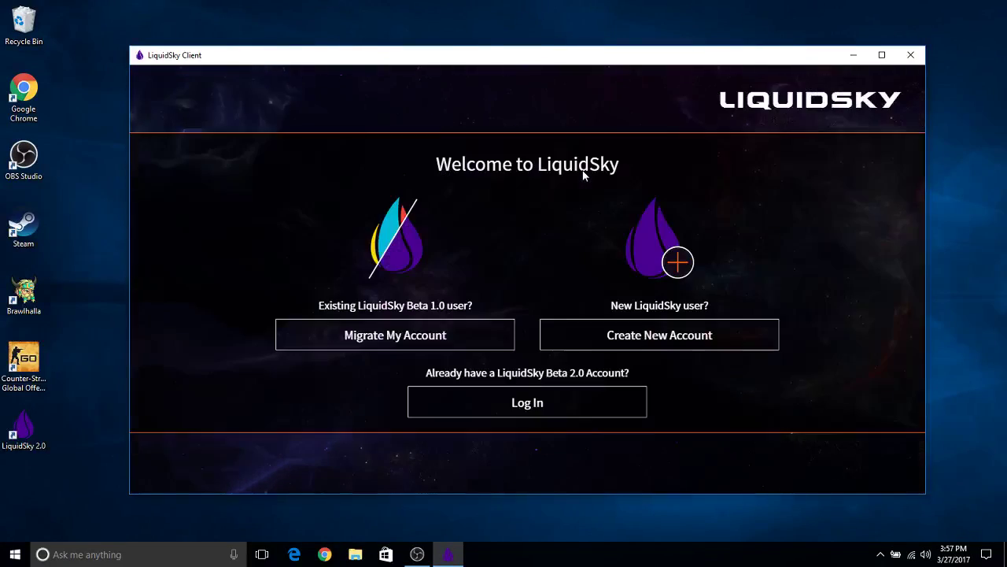
left_click(543, 404)
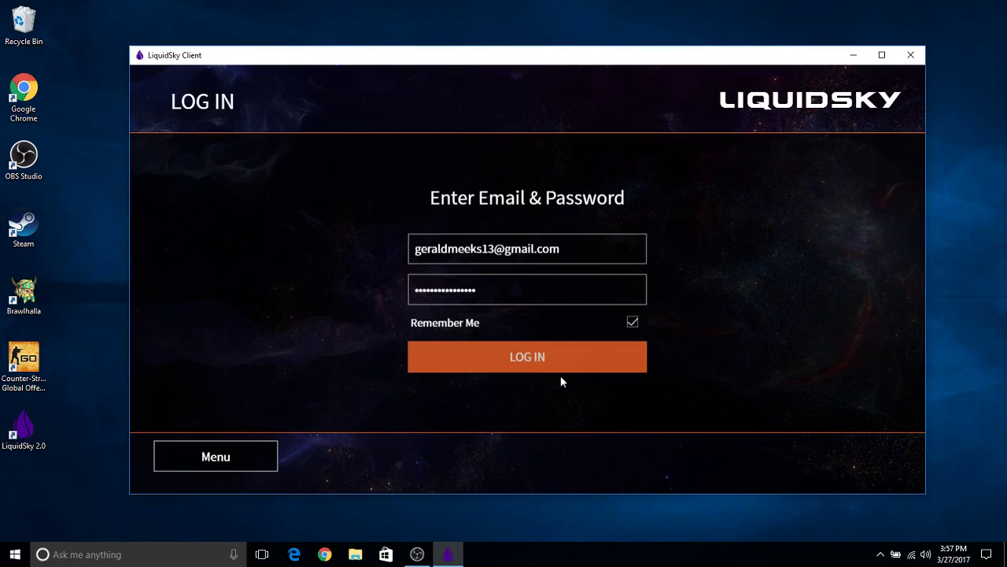
left_click(551, 370)
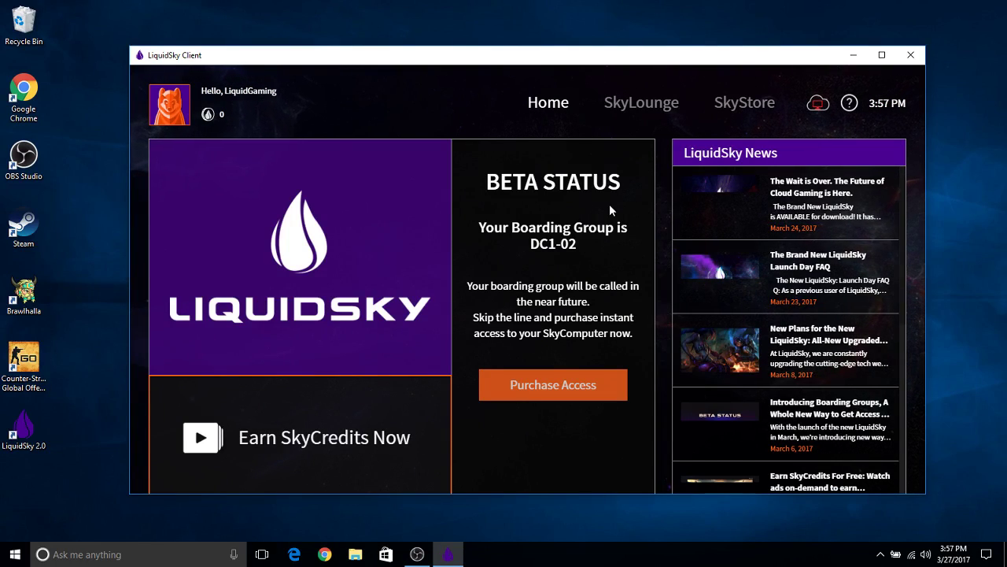
scroll(431, 278, "down", 2)
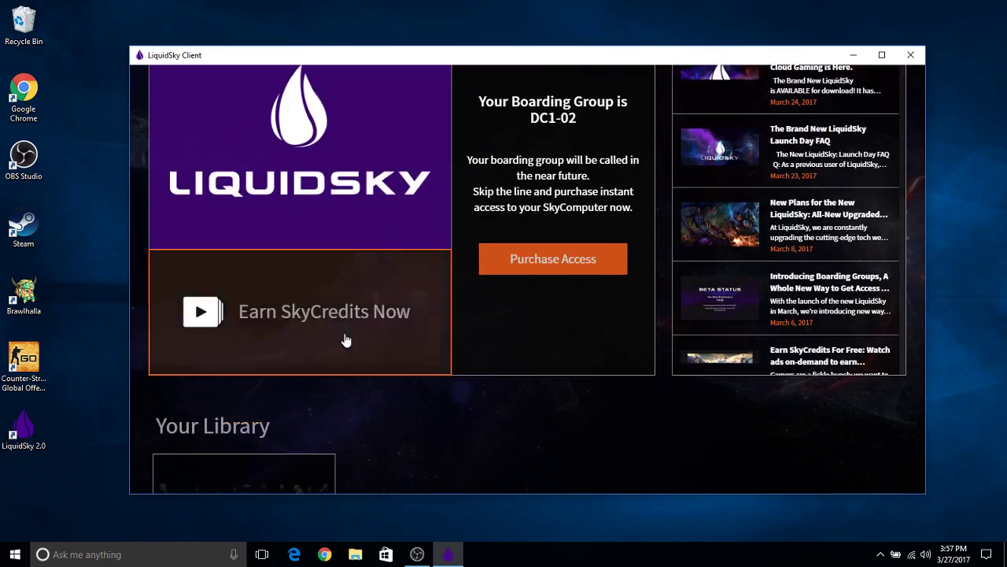
scroll(481, 287, "up", 2)
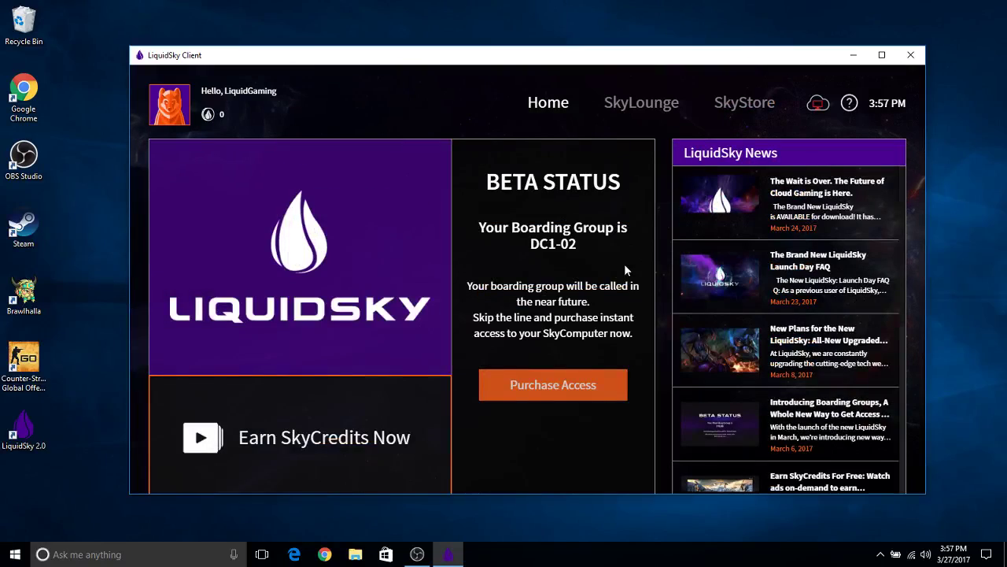
left_click(759, 110)
scroll(479, 225, "down", 1)
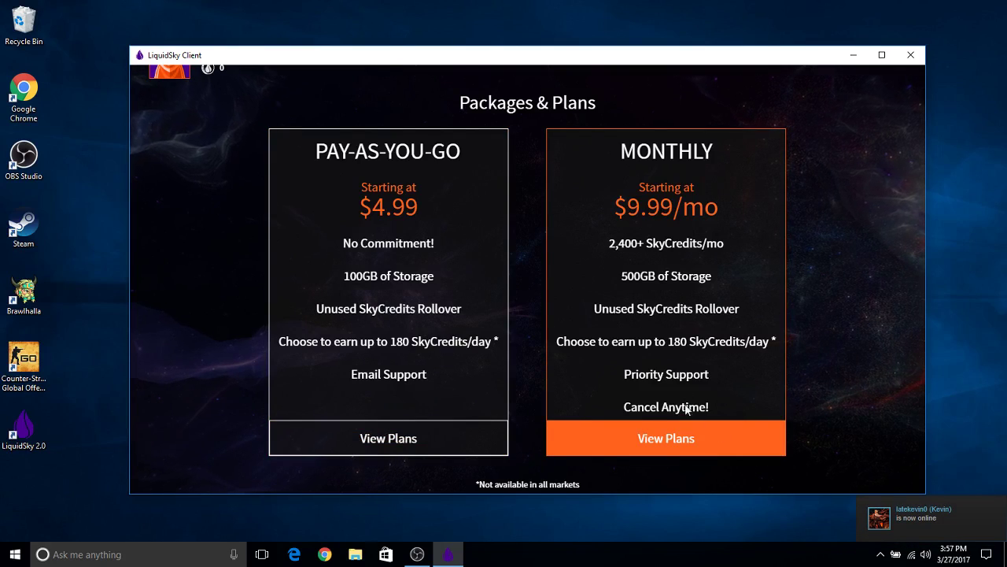
scroll(528, 241, "up", 1)
left_click(551, 101)
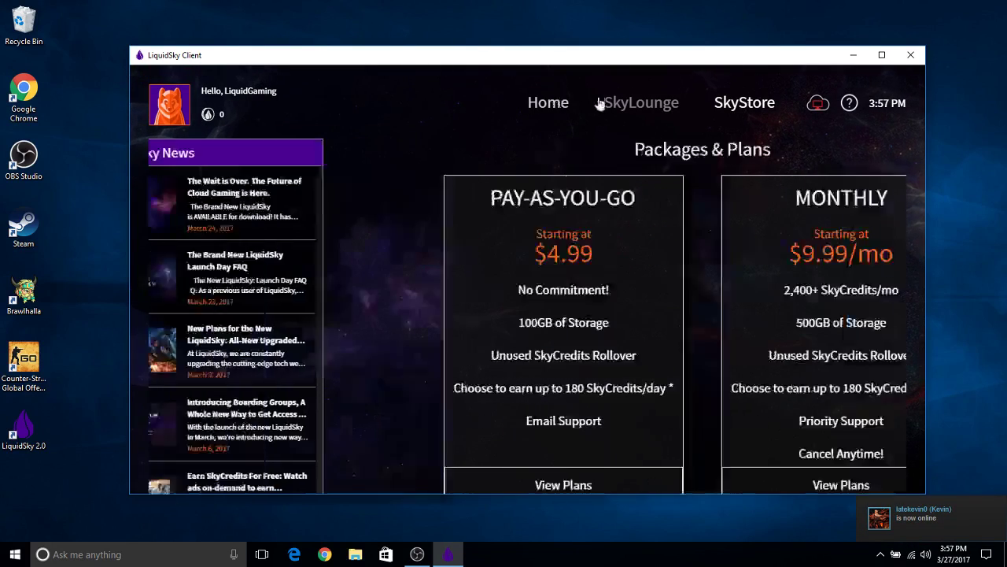
left_click(650, 113)
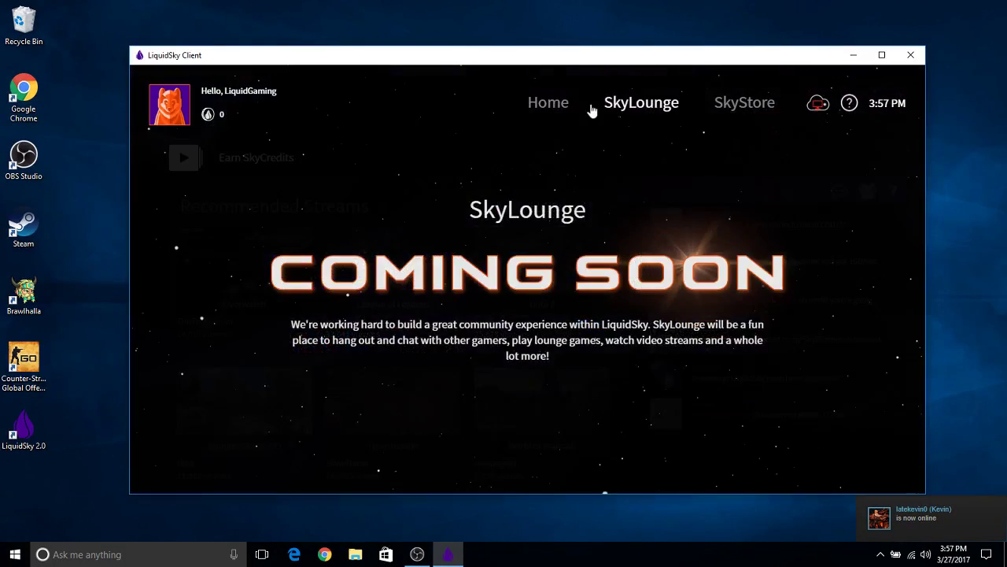
left_click(539, 110)
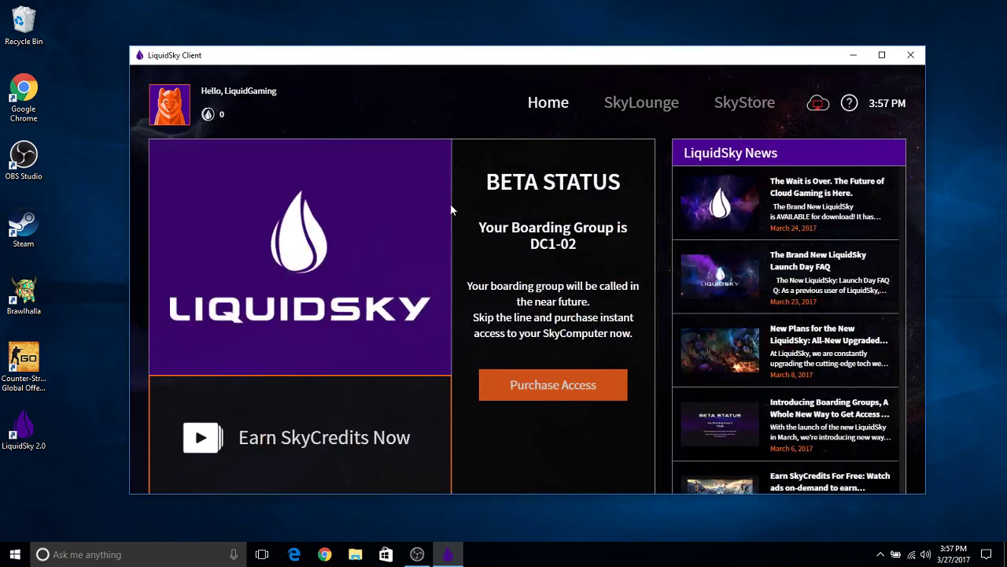
scroll(378, 331, "down", 3)
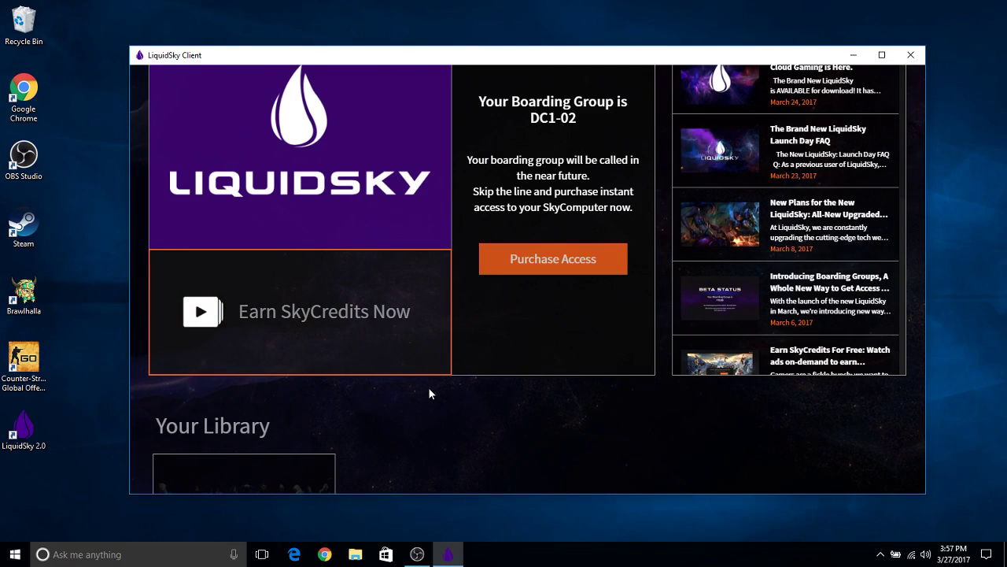
scroll(428, 388, "up", 2)
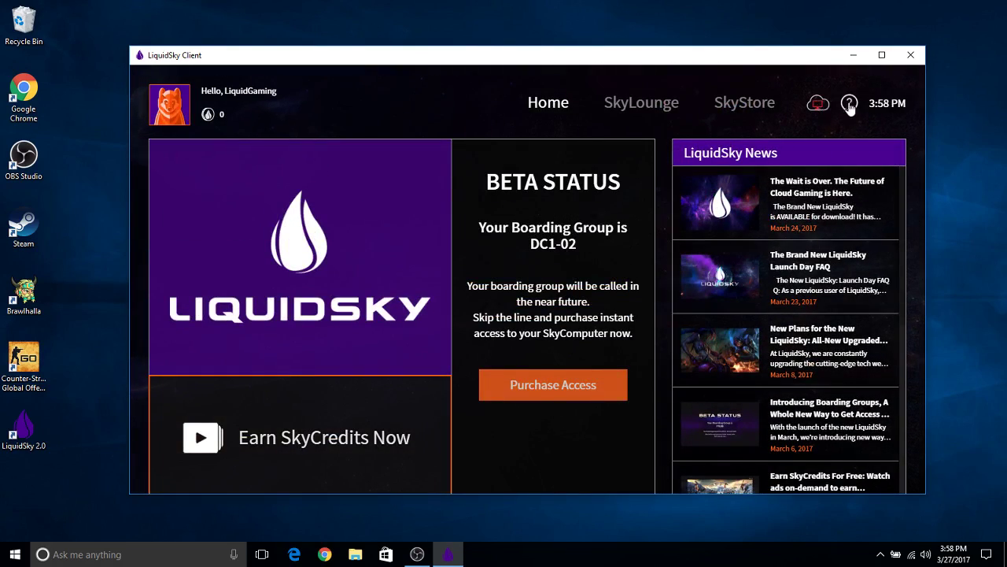